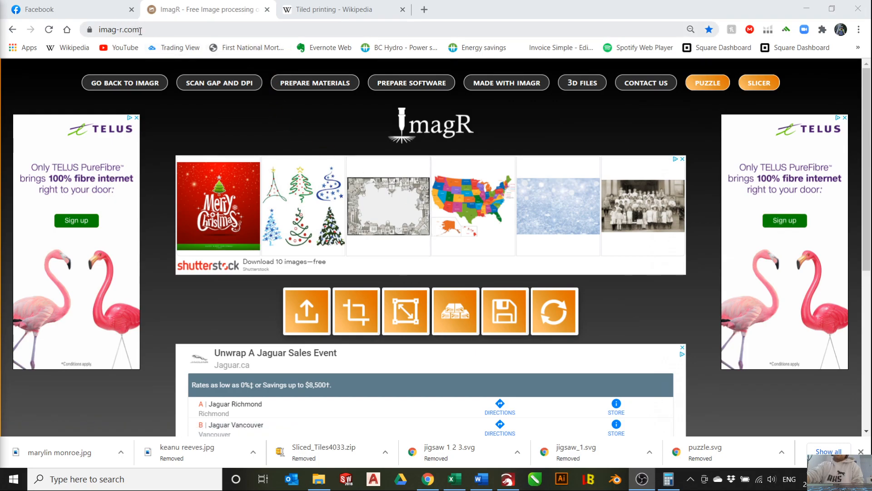
- Reload the imag-r.com page and open its Slicer tool
left_click(100, 30)
left_click(50, 29)
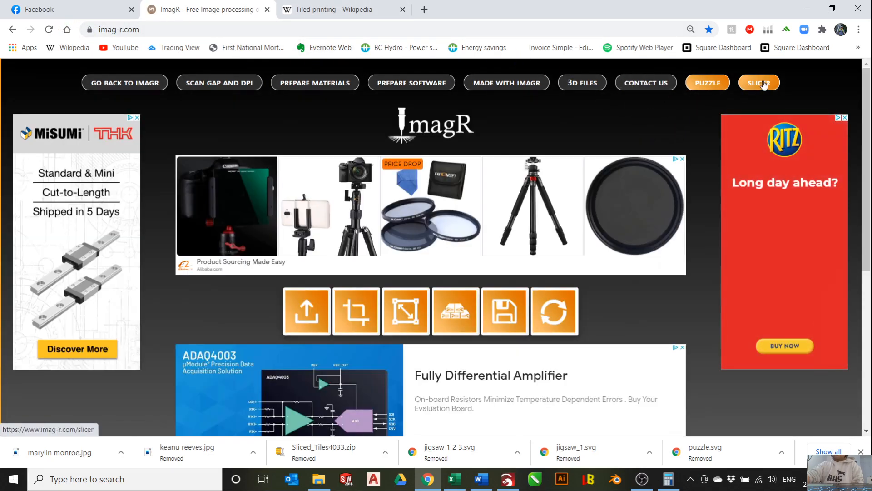
left_click(766, 89)
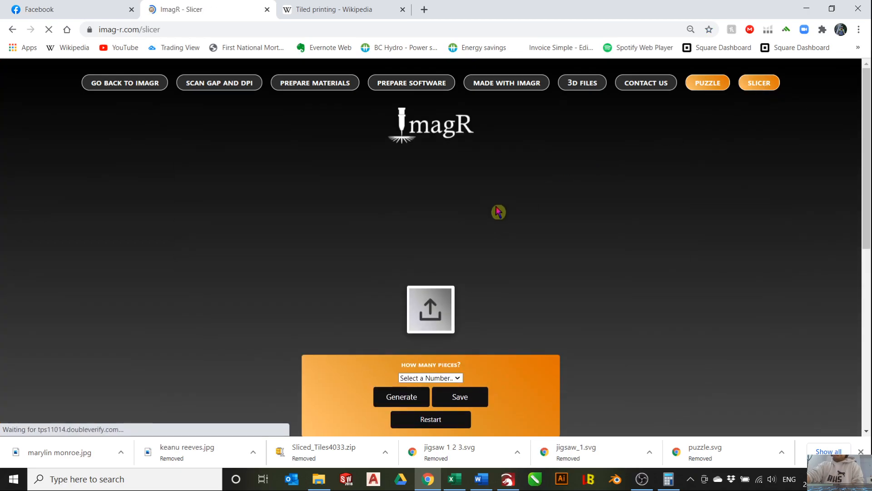
- Upload the "marylin monroe" image from the Images folder to the slicer and view its preview
scroll(554, 177, "down", 1)
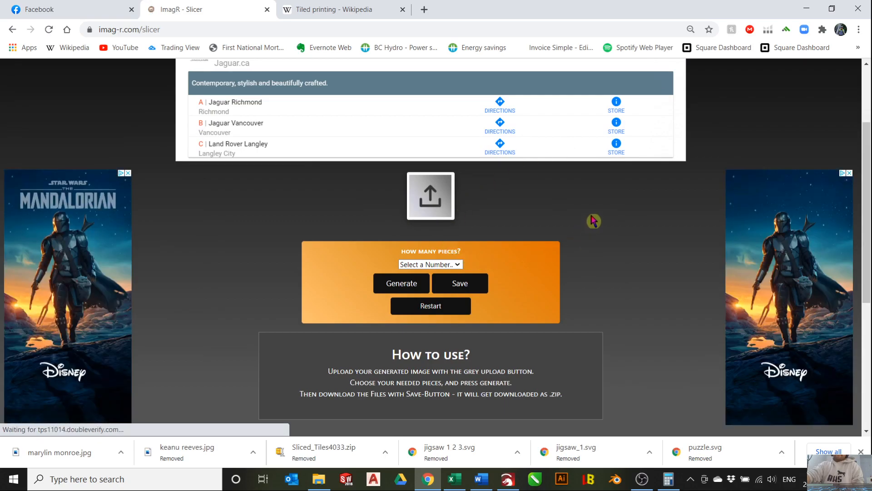
left_click(443, 199)
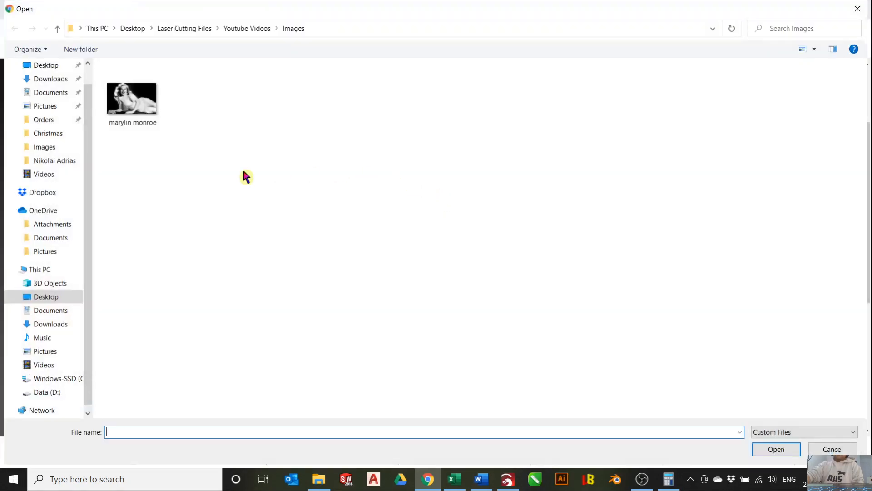
left_click(150, 107)
left_click(783, 449)
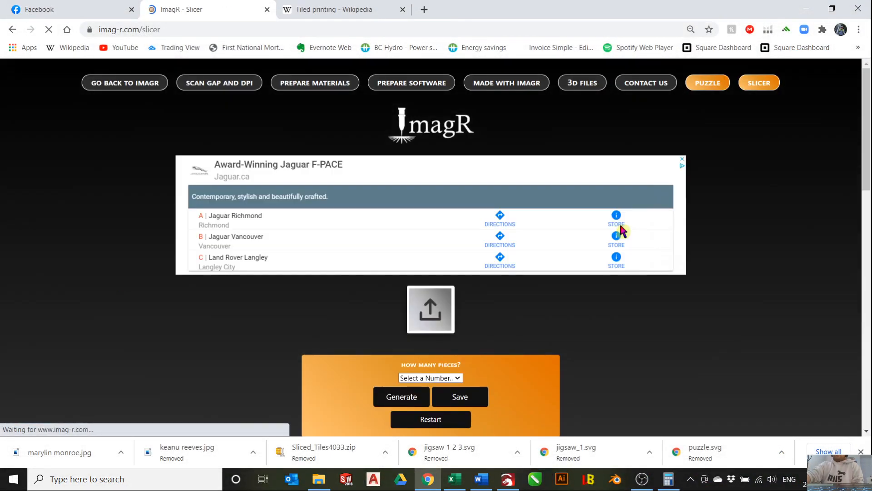
scroll(615, 220, "down", 3)
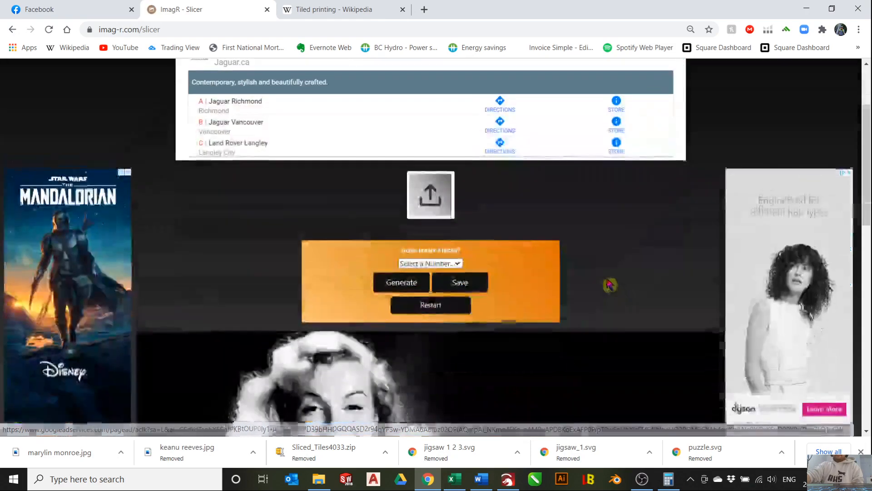
scroll(613, 214, "down", 5)
scroll(615, 212, "up", 5)
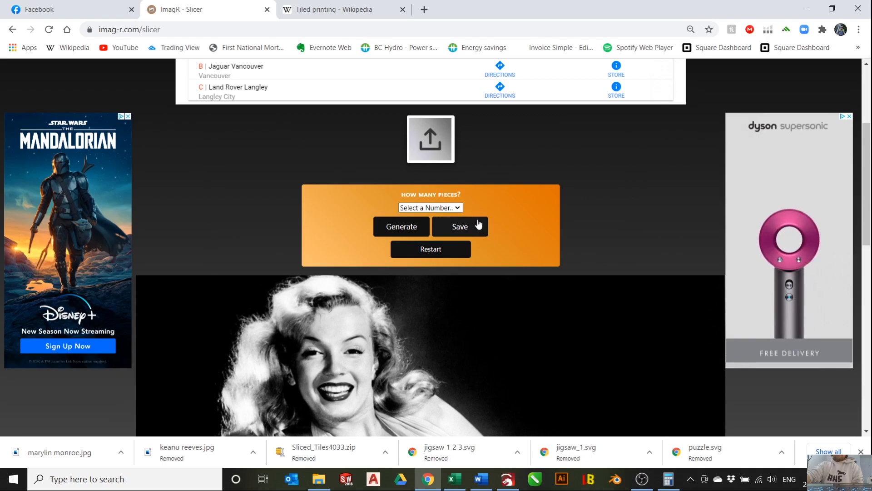
- Set the number of pieces to 2x2, generate the slices and look over the divided image
left_click(457, 208)
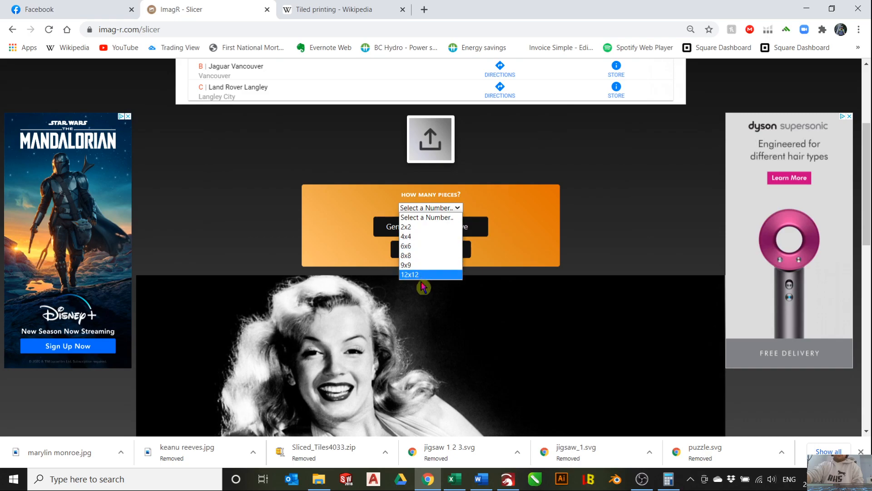
left_click(417, 227)
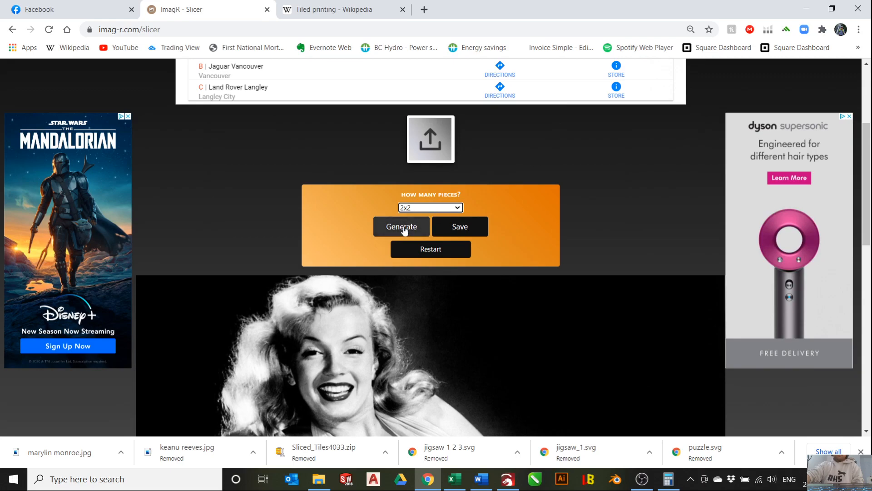
left_click(403, 230)
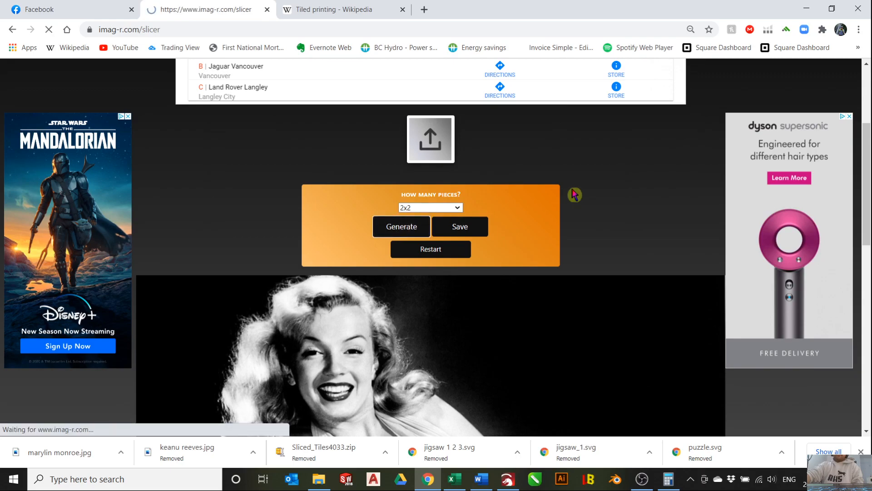
scroll(607, 188, "down", 4)
scroll(684, 137, "up", 1)
scroll(685, 137, "up", 2)
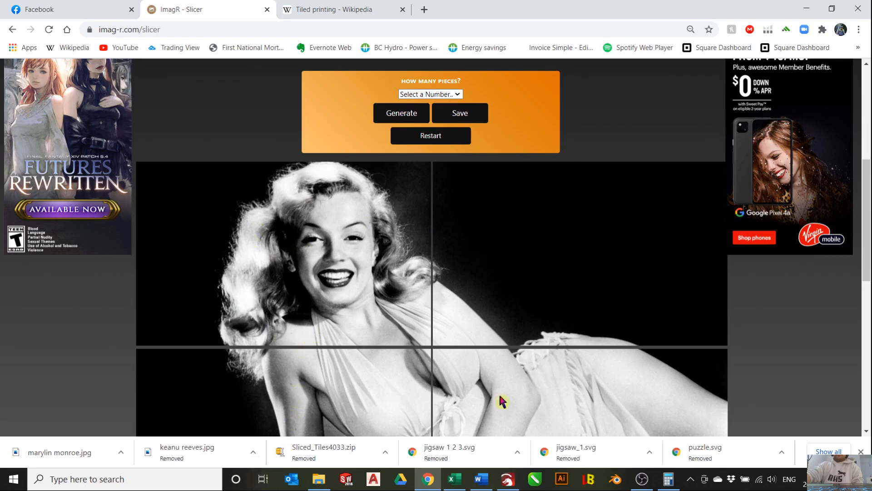
- Regenerate the slices with 12x12 pieces and inspect the resulting grid across the image
left_click(457, 97)
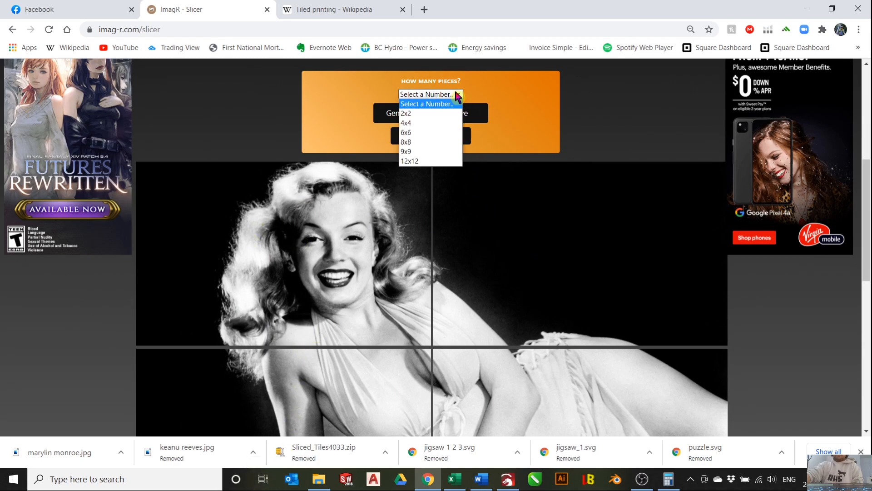
left_click(435, 163)
left_click(403, 112)
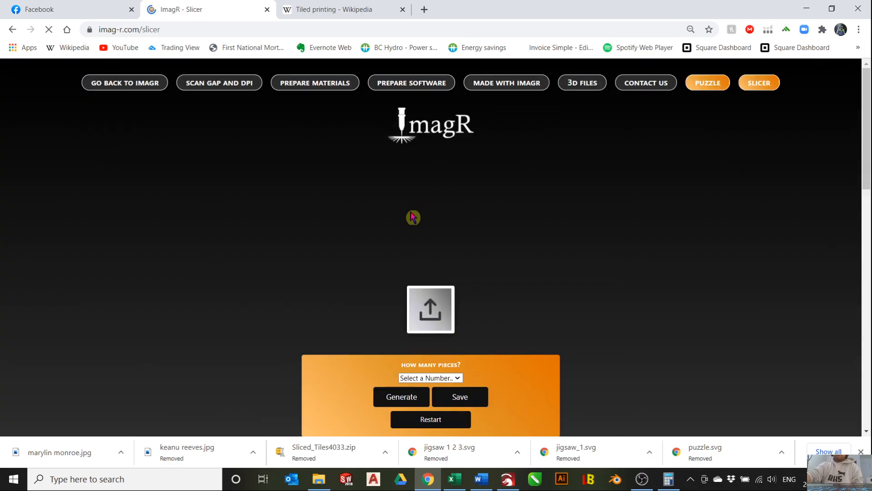
scroll(530, 287, "down", 8)
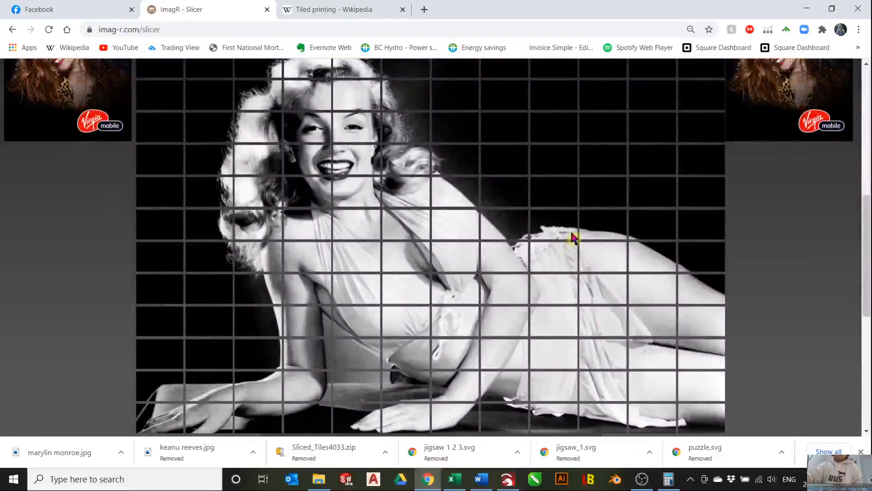
scroll(574, 236, "down", 2)
scroll(573, 236, "up", 6)
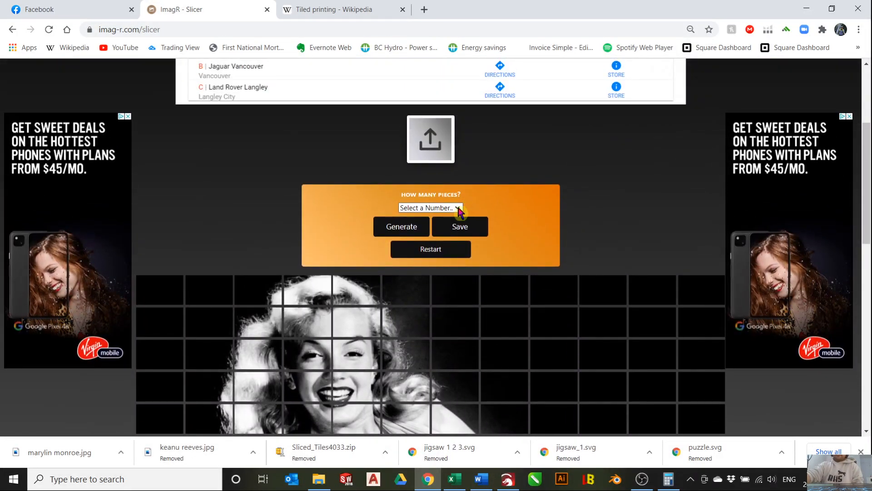
scroll(613, 222, "down", 1)
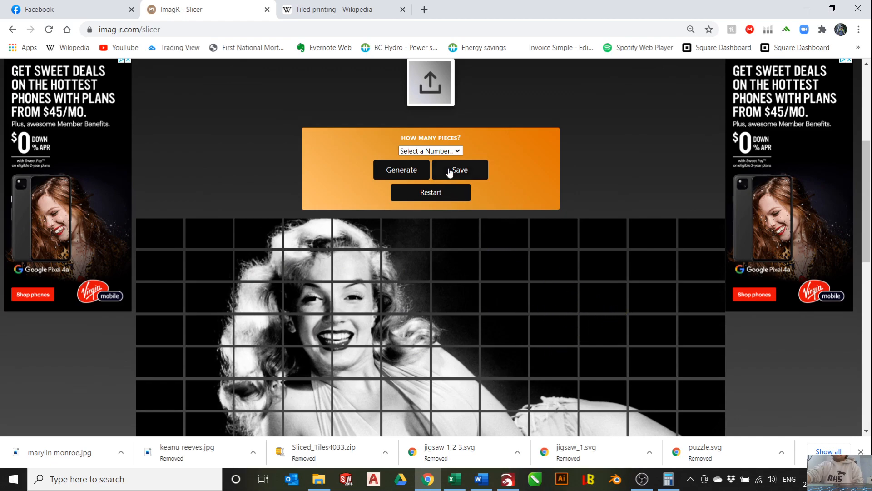
scroll(451, 279, "down", 5)
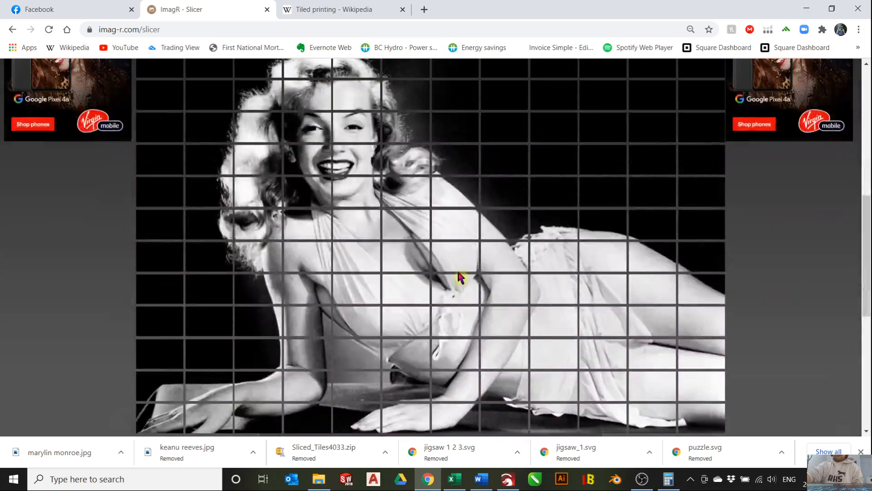
scroll(478, 283, "up", 5)
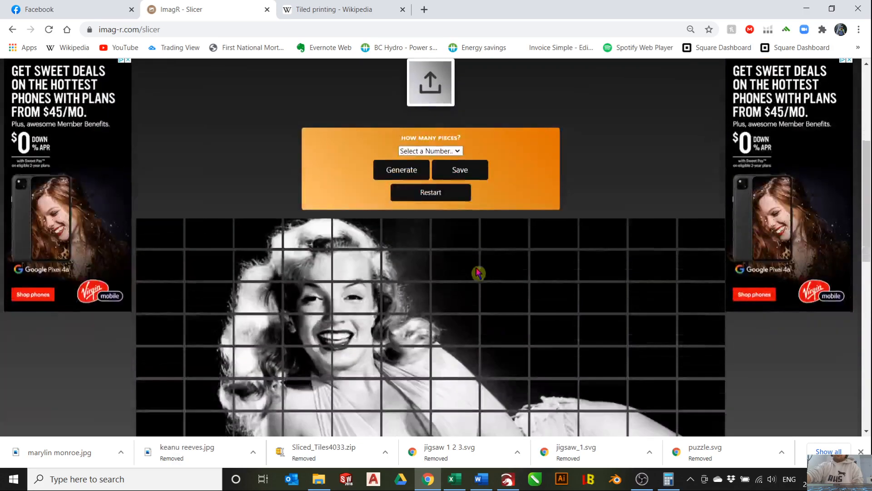
scroll(459, 233, "down", 1)
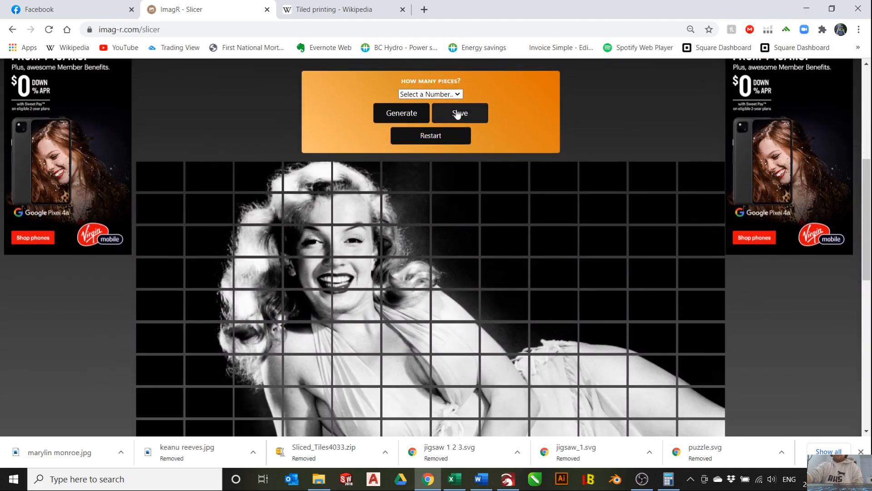
- Switch the image back to 2x2 pieces, generate the slices and check the four tiles
left_click(459, 94)
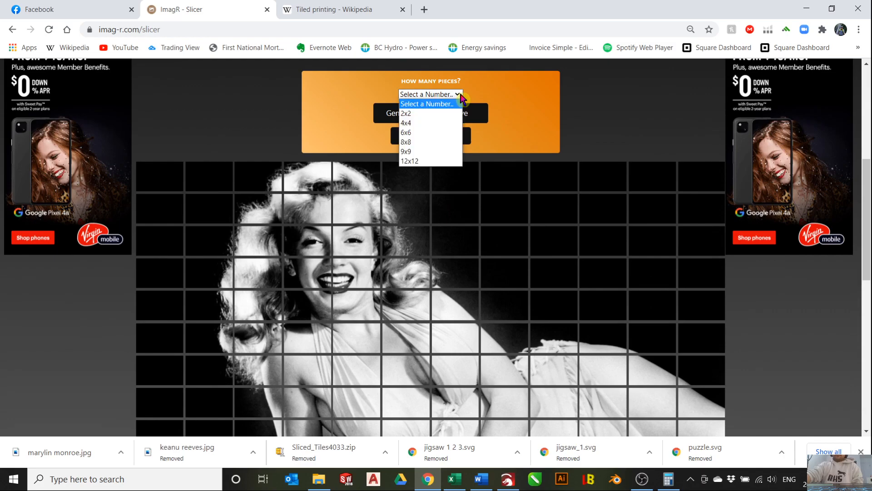
left_click(413, 116)
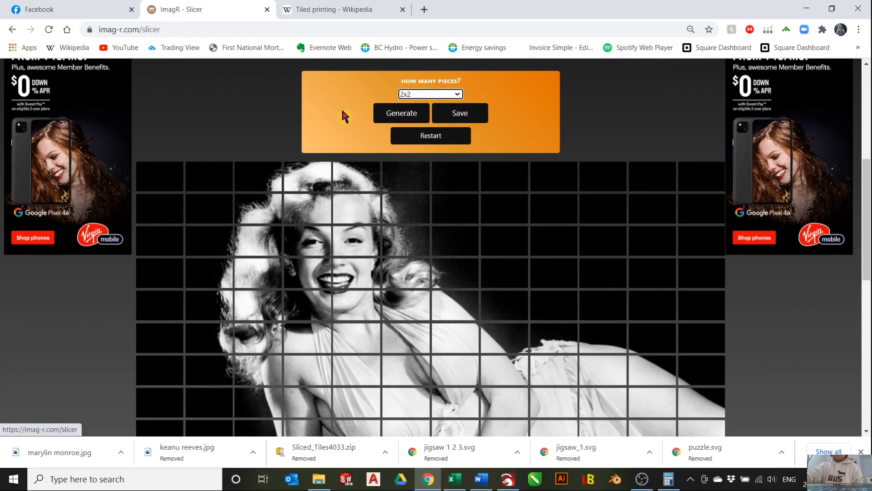
left_click(416, 117)
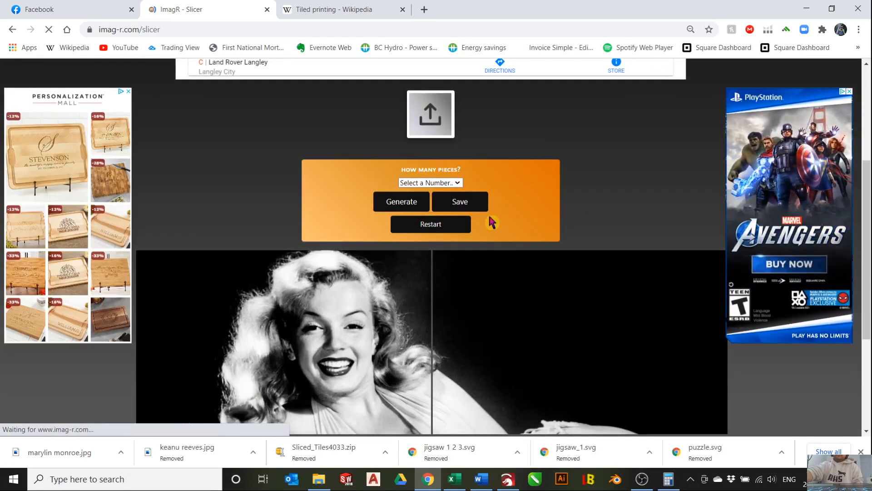
scroll(481, 236, "down", 3)
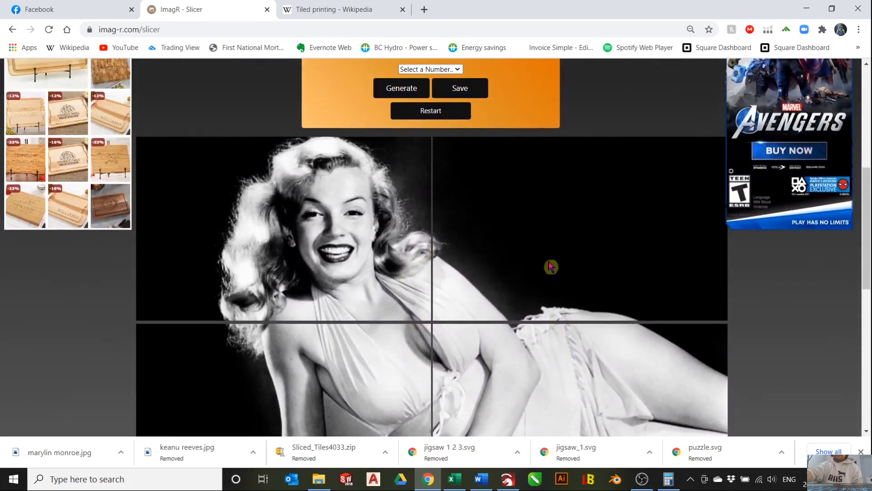
scroll(478, 221, "up", 1)
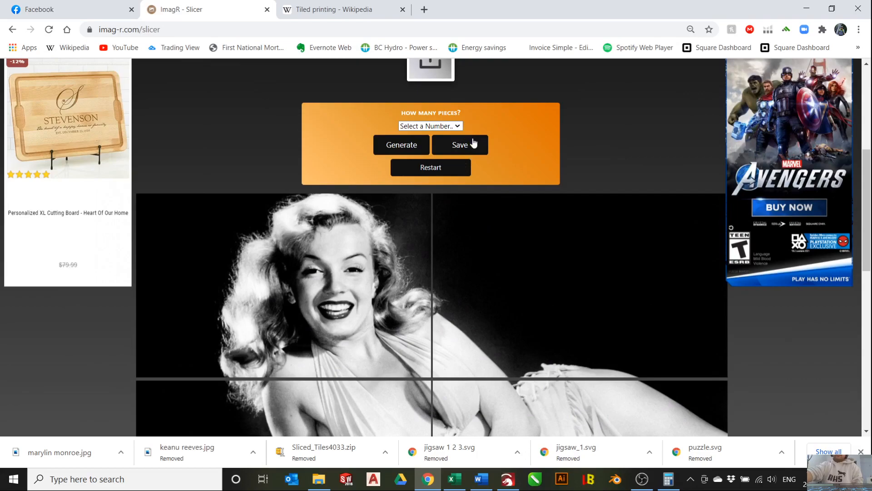
scroll(564, 148, "up", 2)
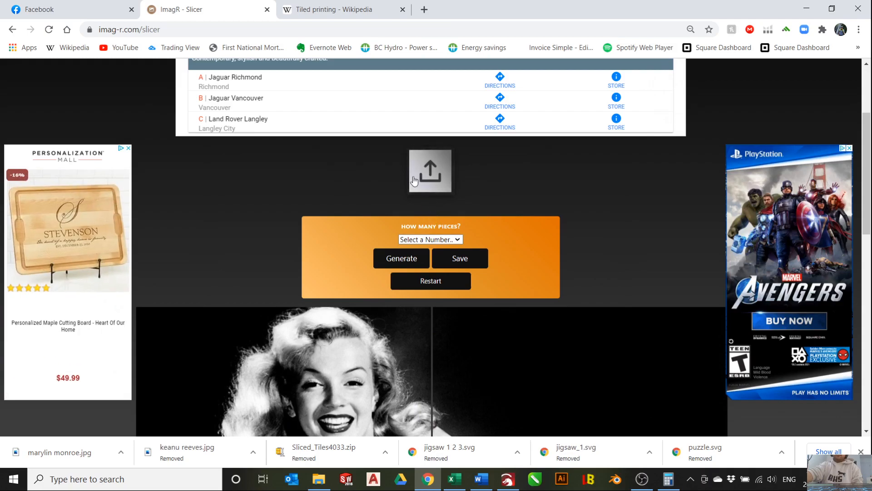
- Try to save the sliced tiles, and return to the slicer page by resubmitting its form
left_click(464, 259)
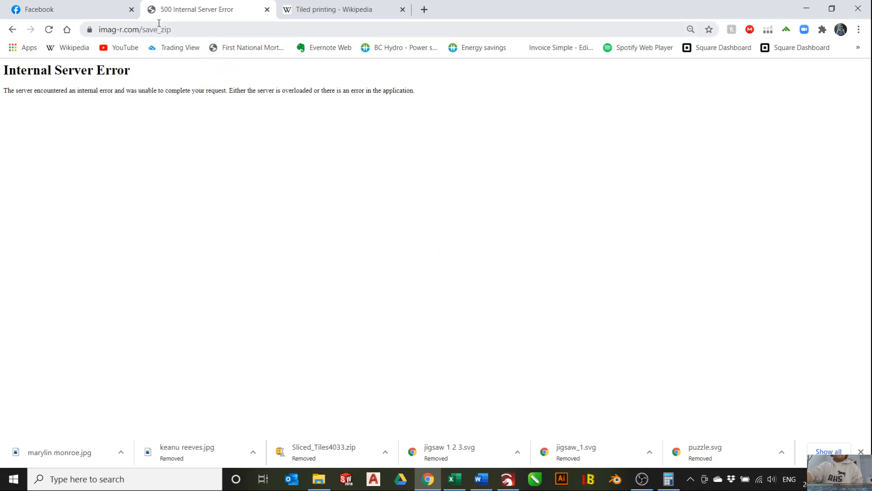
left_click(13, 30)
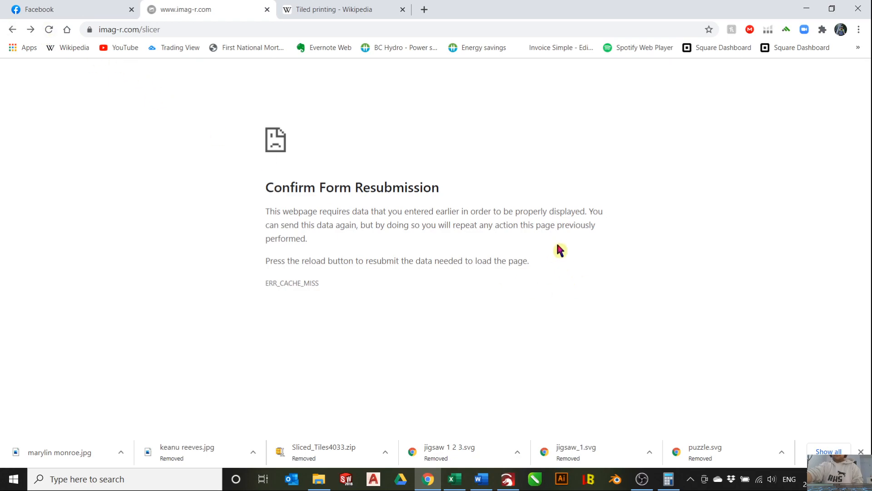
left_click(49, 30)
left_click(470, 111)
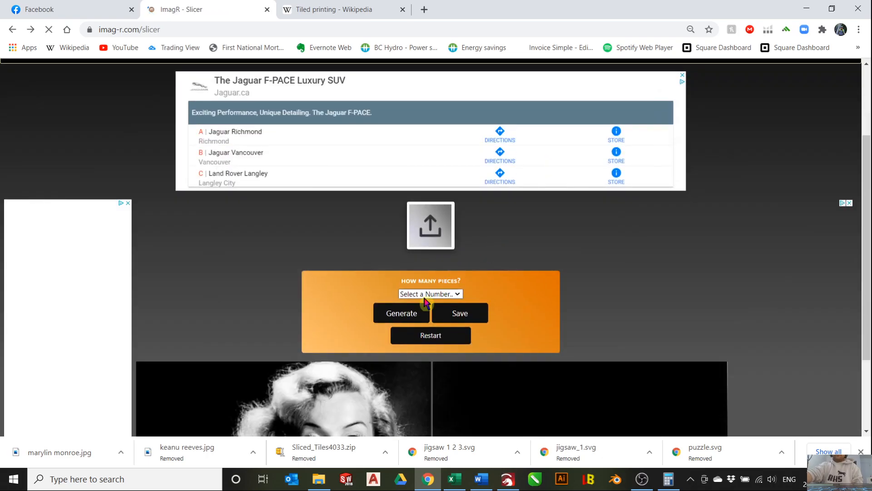
- Save the 2x2 sliced tiles as the zip file Sliced_Tiles0740 in the Images folder
scroll(459, 281, "down", 3)
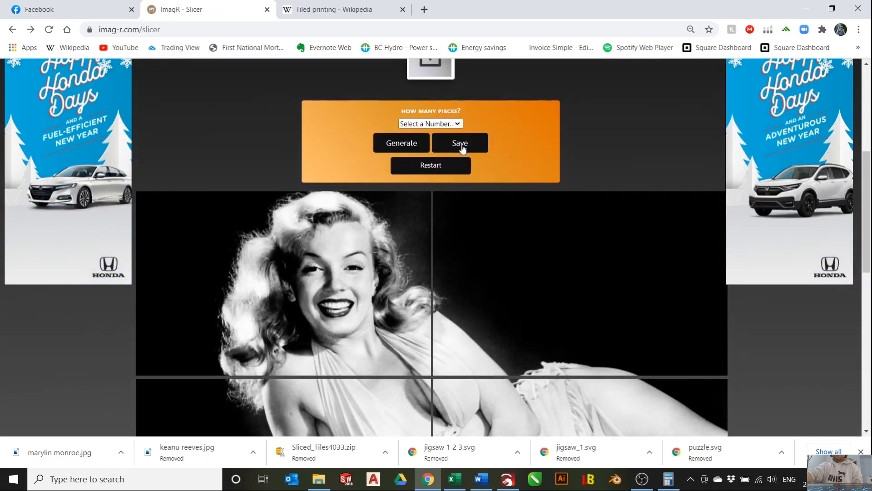
left_click(466, 142)
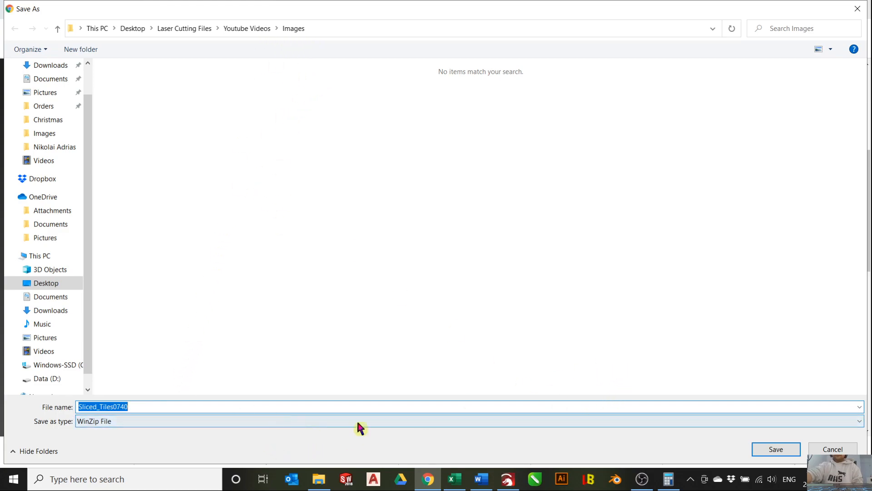
left_click(777, 449)
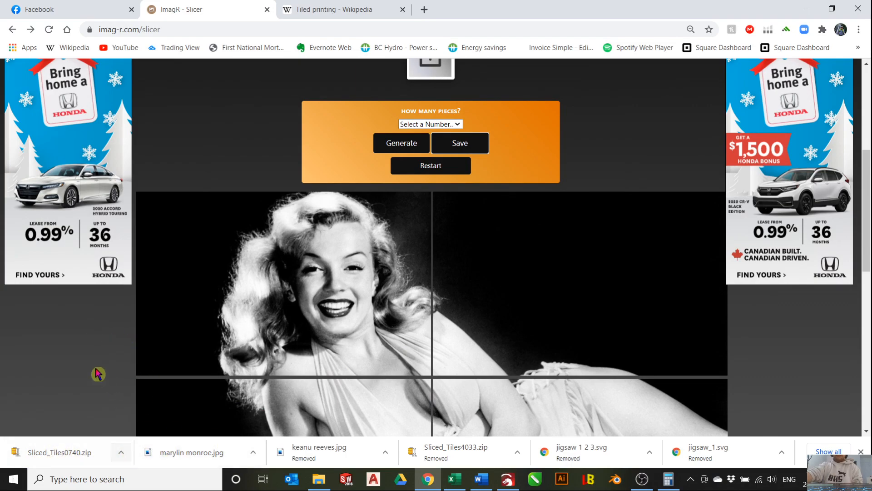
- Show the downloaded Sliced_Tiles0740 zip in its folder and extract its contents there
left_click(123, 456)
left_click(158, 412)
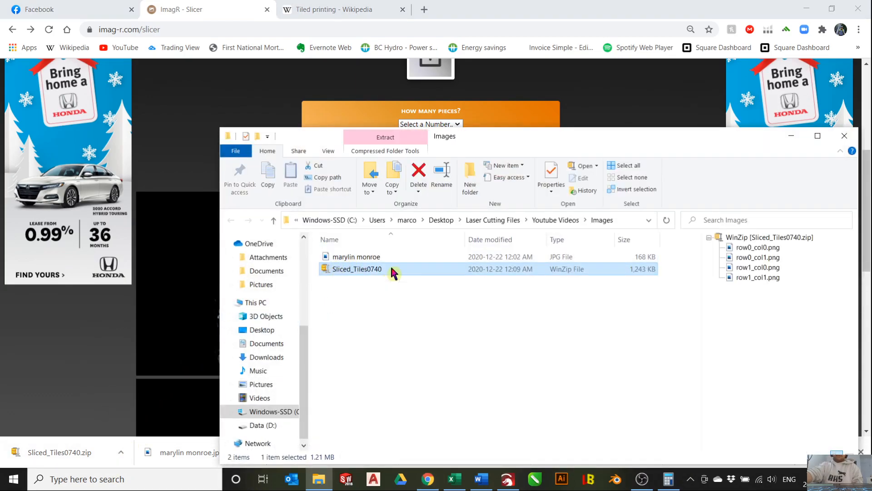
right_click(375, 276)
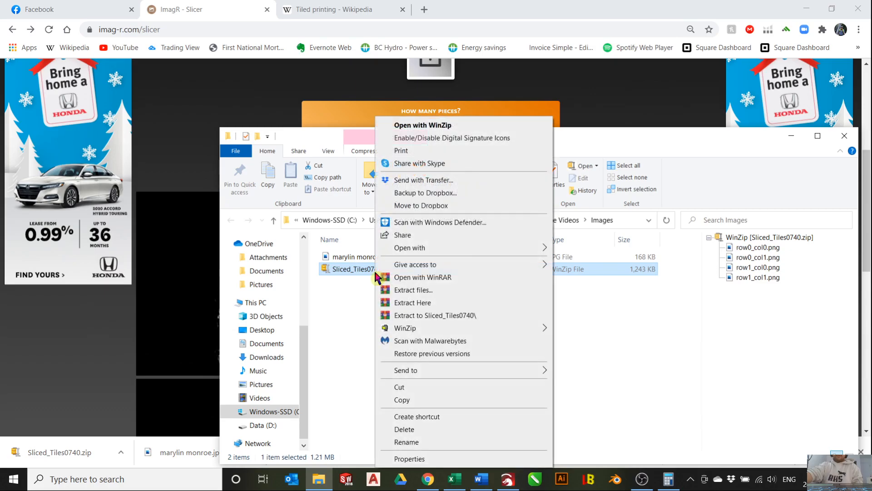
left_click(425, 305)
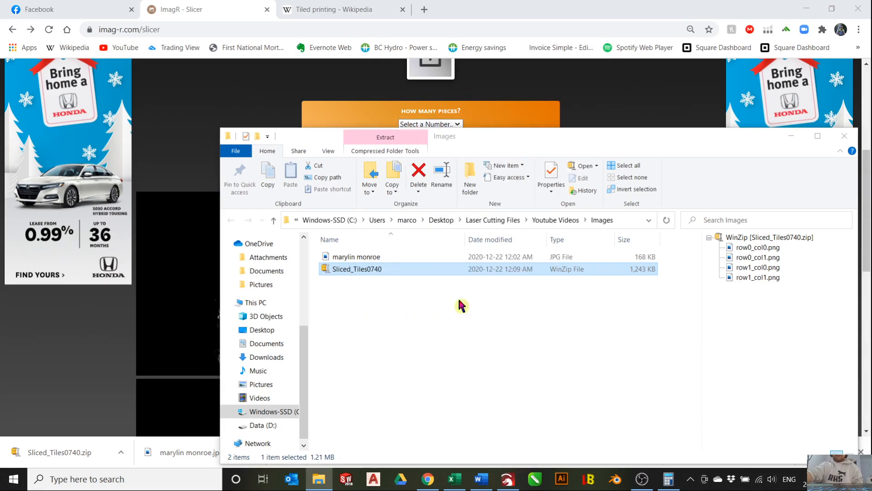
left_click_drag(466, 146, 399, 63)
left_click(288, 223)
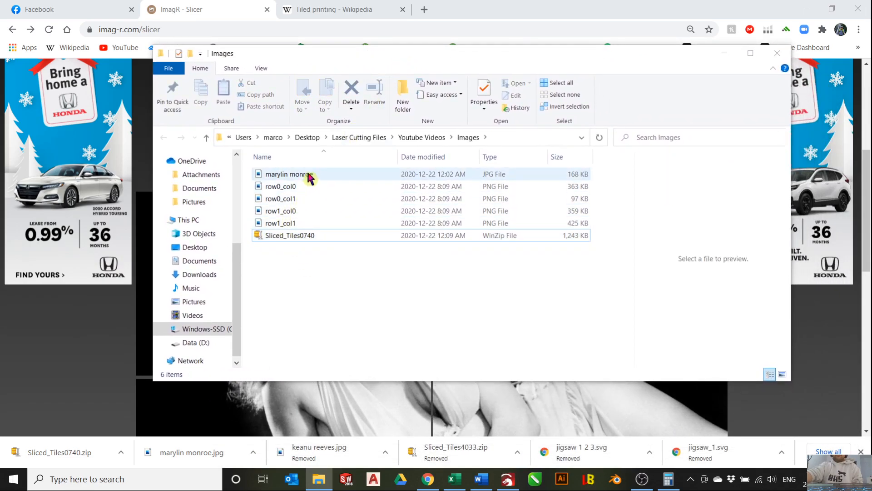
- Preview the extracted tiles, select row0_col0, row0_col1, row1_col0 and row1_col1, and bring all four into the LightBurn workspace
left_click(295, 210)
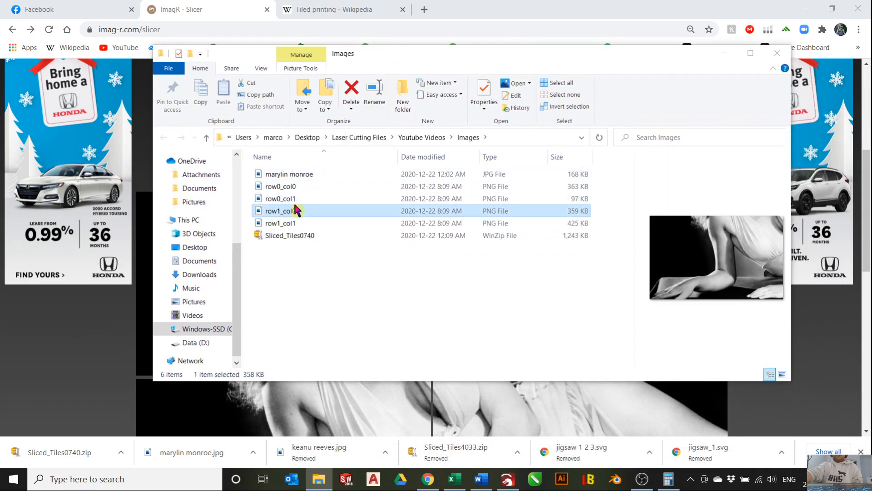
left_click(295, 199)
left_click(294, 188)
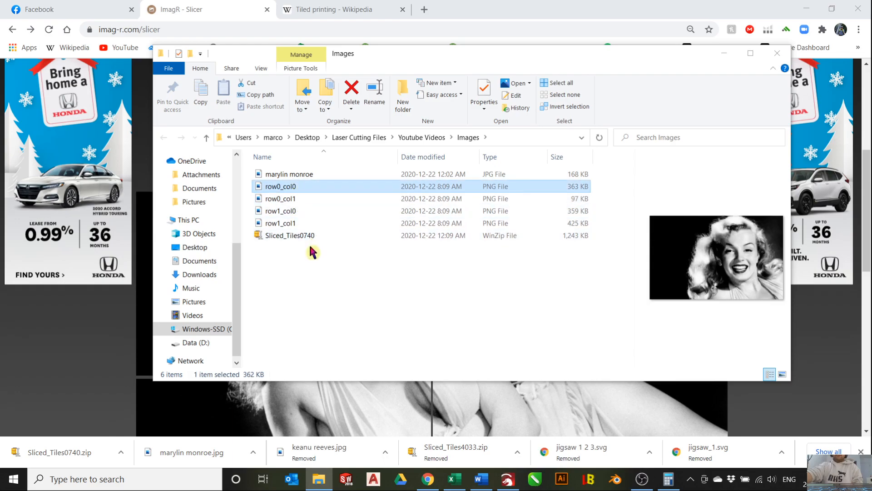
left_click(283, 200, "ctrl")
left_click(282, 210, "ctrl")
left_click(280, 223, "ctrl")
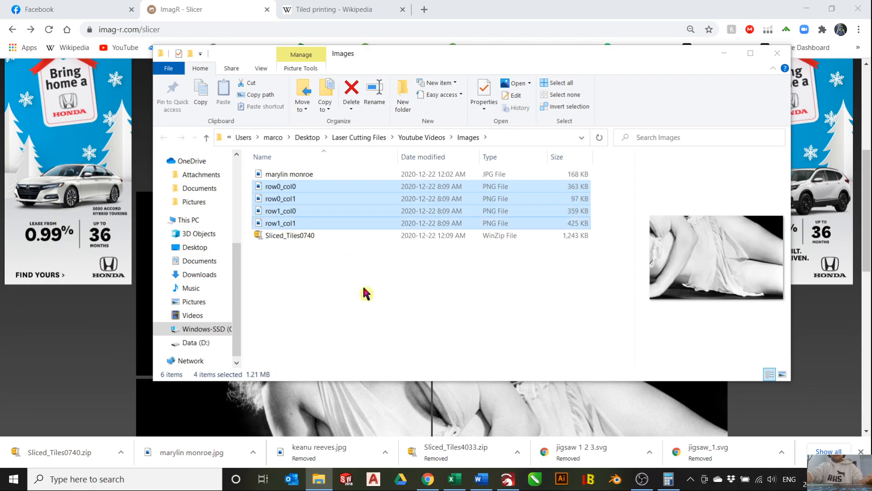
left_click_drag(322, 198, 234, 189)
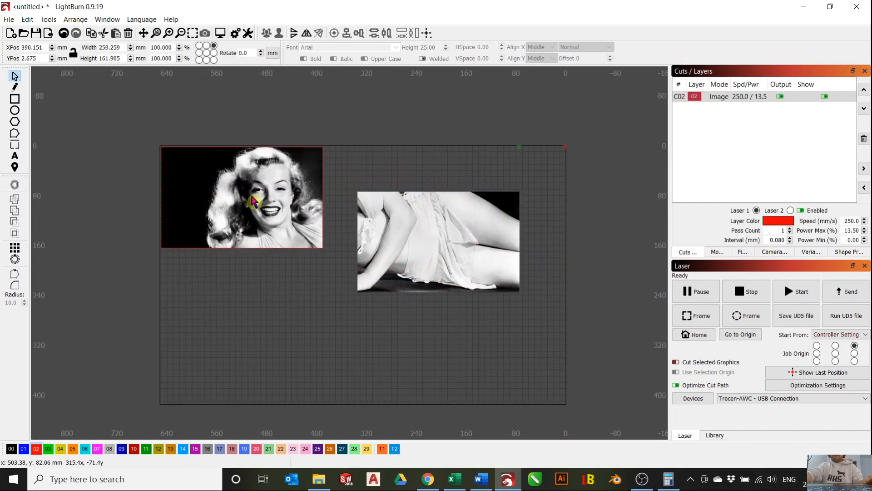
- Arrange the four imported tiles in a 2x2 layout that reassembles the photo, leaving small gaps between them
left_click(401, 246)
left_click_drag(401, 246, 368, 312)
left_click_drag(415, 234, 208, 305)
left_click(440, 208)
left_click_drag(440, 209, 409, 164)
scroll(393, 176, "up", 4)
scroll(367, 189, "down", 3)
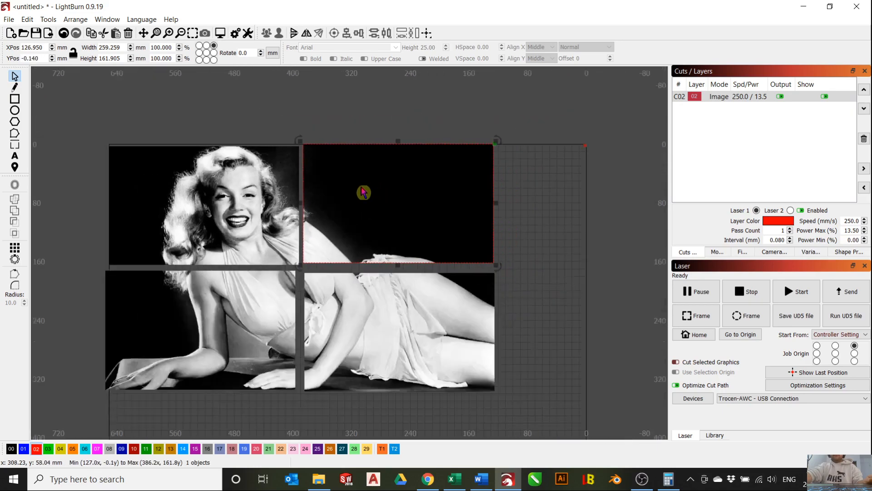
left_click_drag(497, 211, 571, 177)
scroll(571, 176, "down", 1)
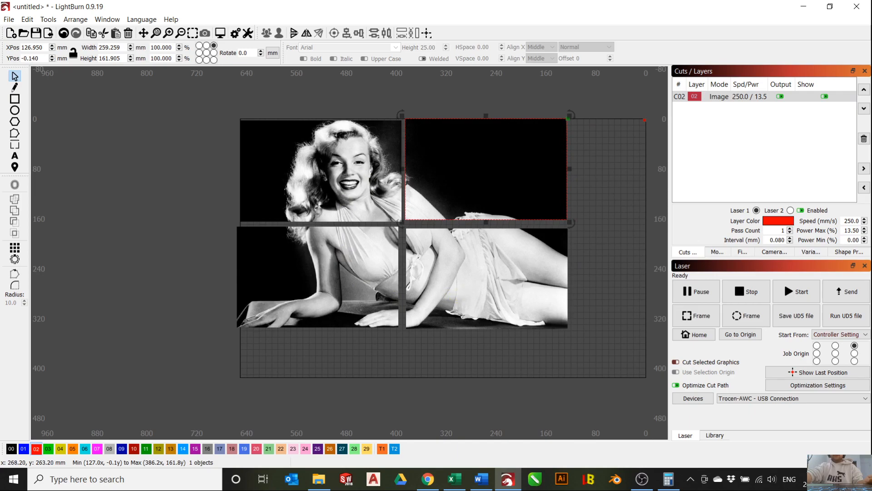
- Move the tiles closer together so that only thin gaps remain between them in the assembled photo
left_click_drag(382, 189, 377, 188)
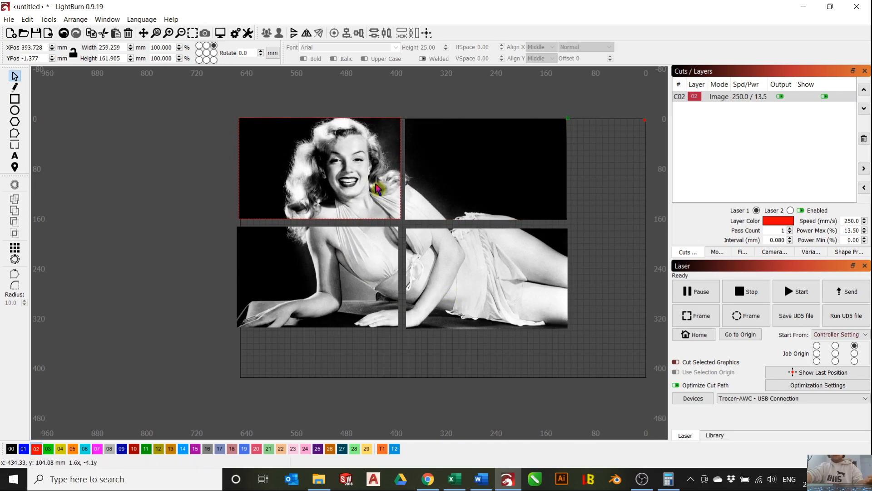
left_click_drag(366, 244, 369, 238)
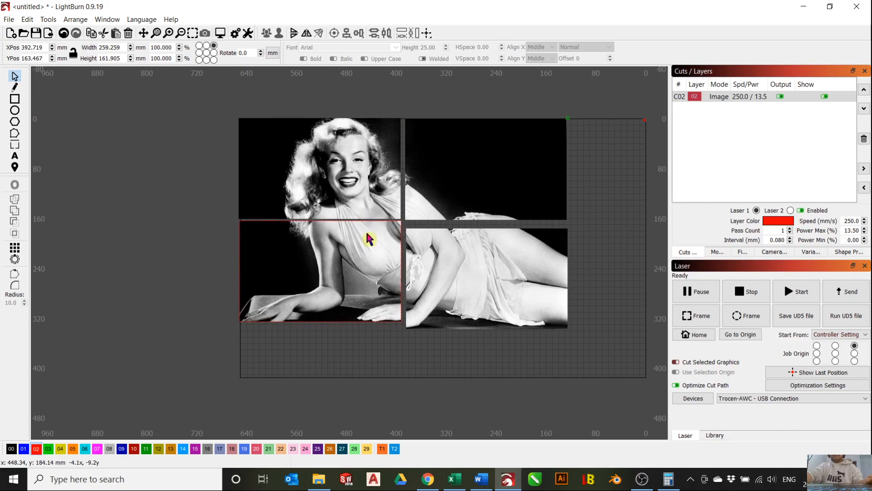
left_click_drag(436, 259, 437, 253)
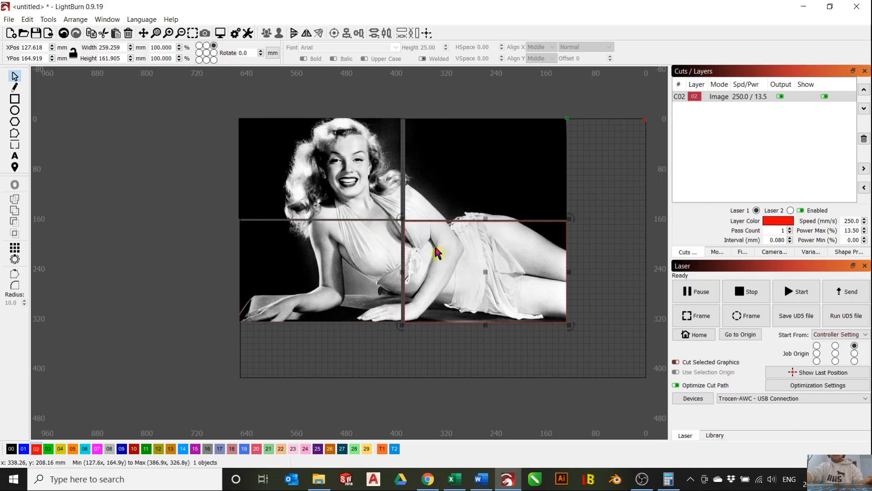
left_click_drag(444, 214, 438, 216)
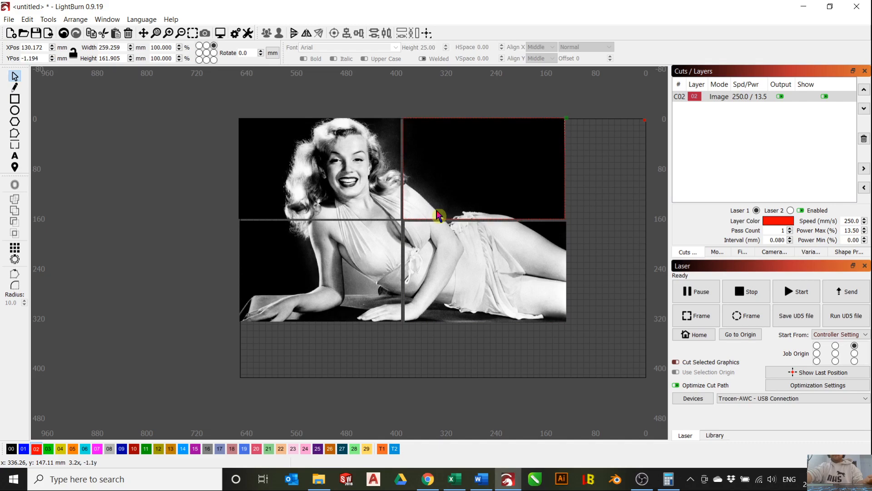
scroll(438, 216, "up", 3)
scroll(440, 200, "down", 2)
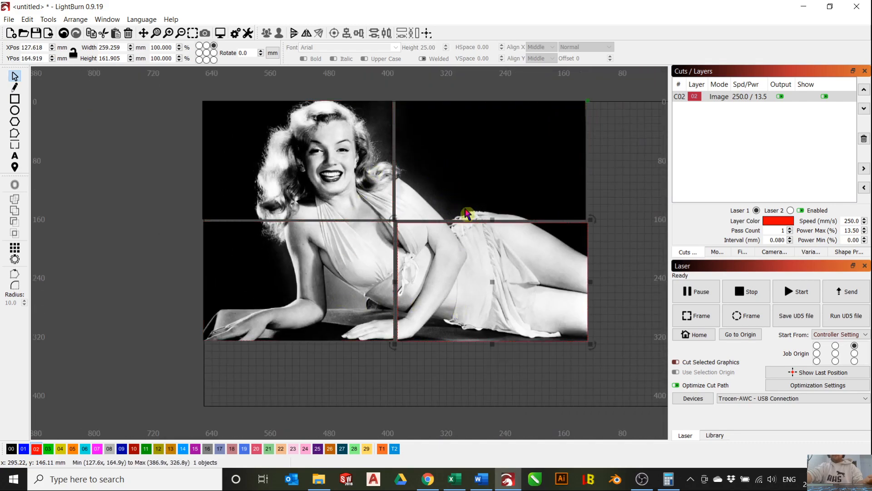
scroll(463, 253, "down", 1)
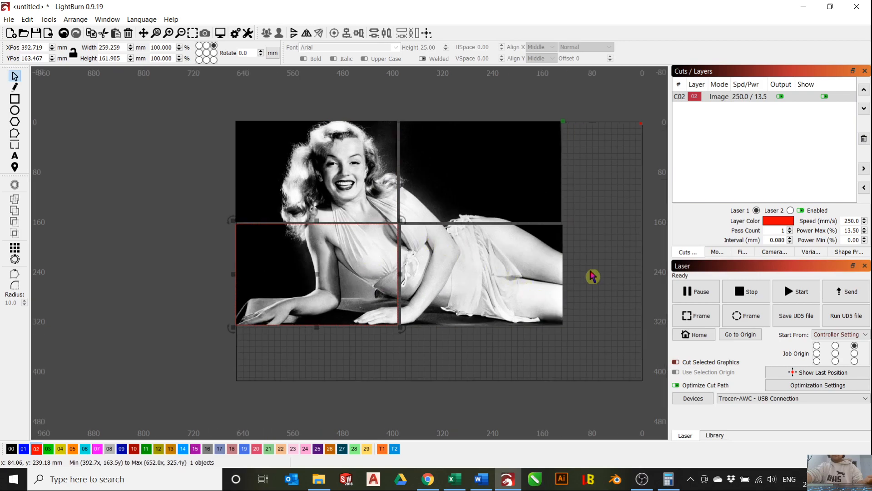
left_click(602, 263)
scroll(390, 222, "down", 2)
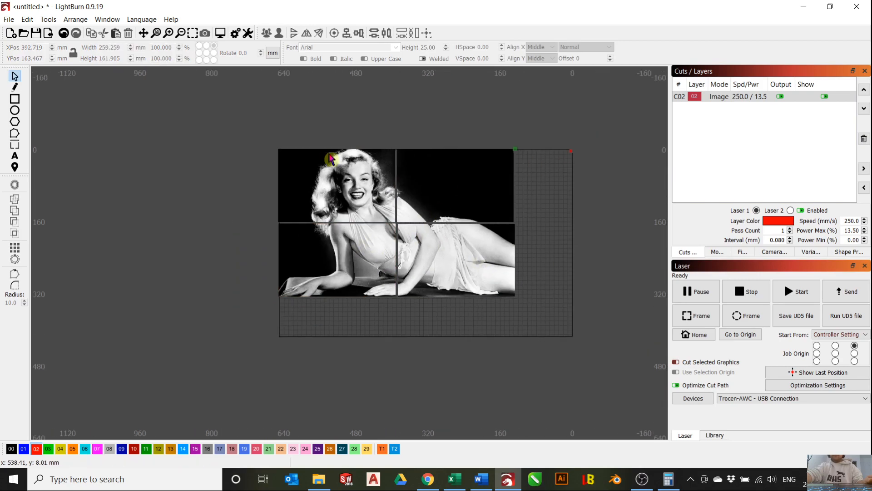
- Try shrinking only the lower-right tile to about 161 mm wide, and undo the resize
left_click_drag(265, 155, 538, 339)
scroll(477, 287, "up", 2)
left_click(566, 316)
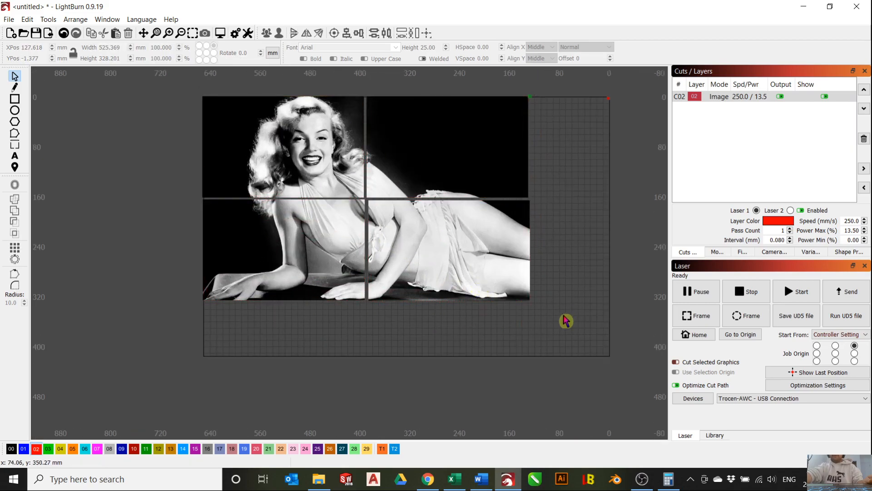
left_click(456, 270)
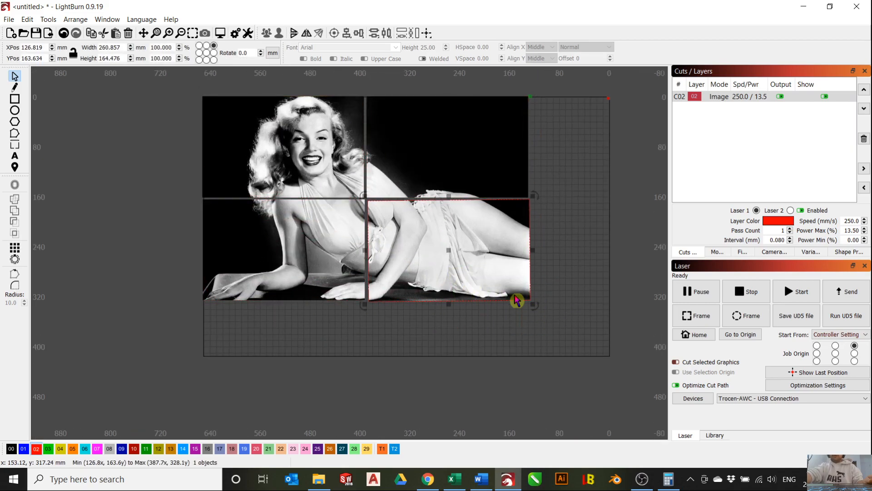
left_click_drag(519, 299, 471, 263)
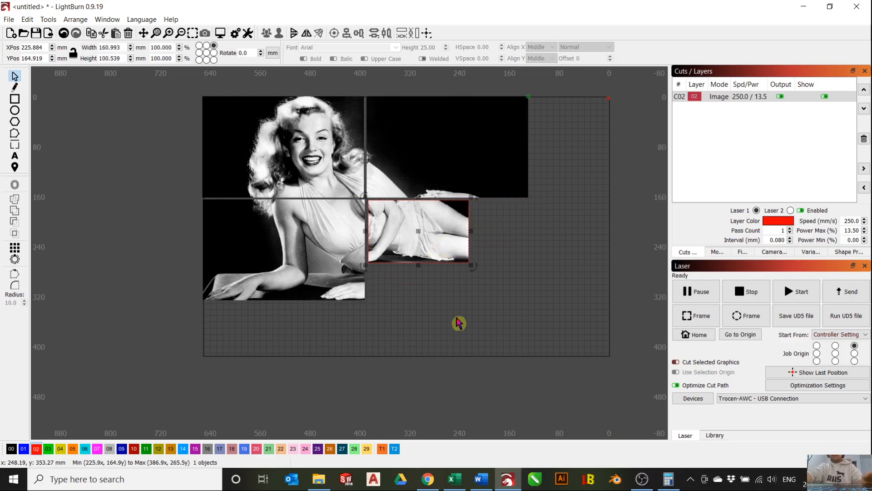
key("ctrl+z")
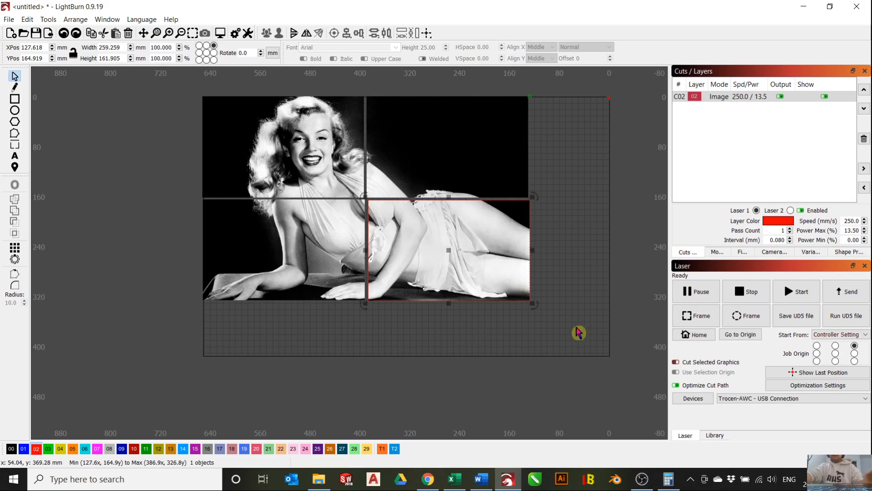
- Select all four tiles and scale them down together to about 462 mm wide by 289 mm high
key("ctrl+a")
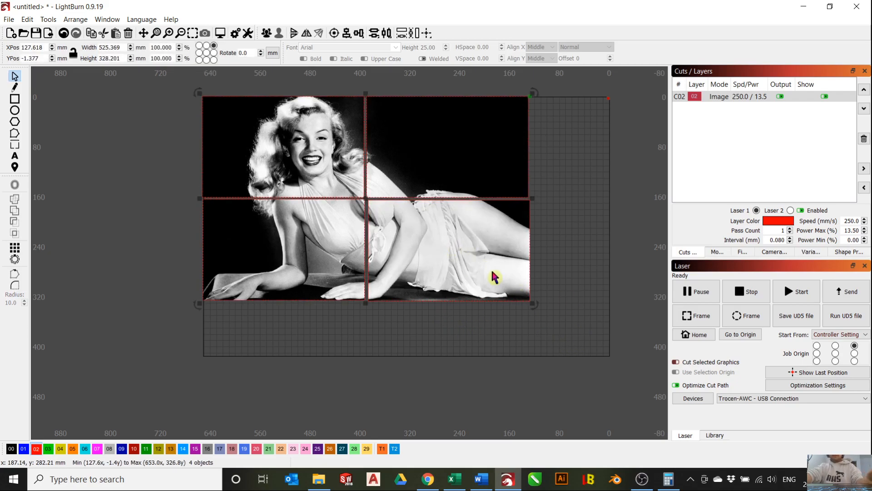
left_click_drag(200, 95, 238, 119)
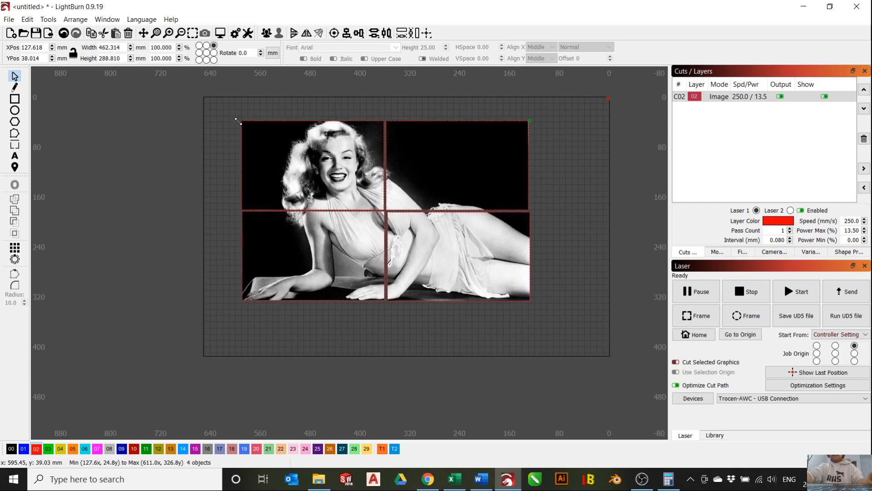
left_click(596, 208)
- Spread the scaled tiles apart to leave wider, roughly even gaps between the rows and columns
left_click_drag(490, 170, 495, 162)
left_click_drag(347, 184, 348, 174)
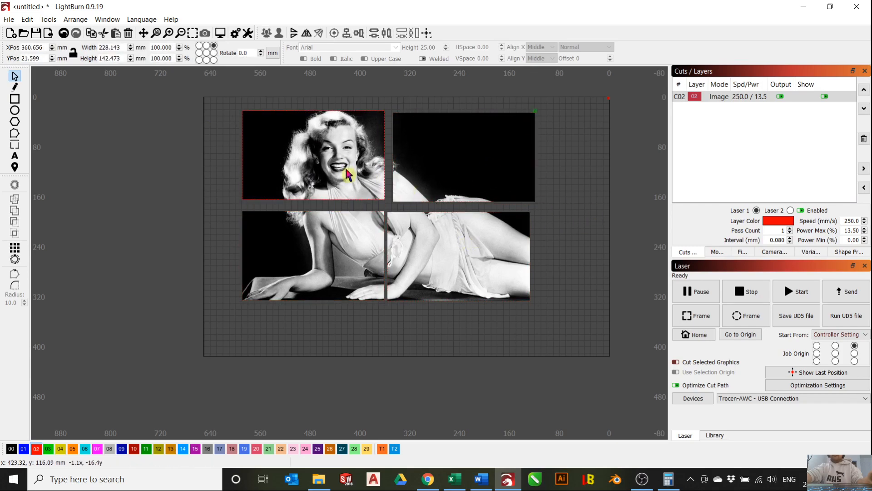
left_click(355, 253)
left_click_drag(396, 262, 403, 261)
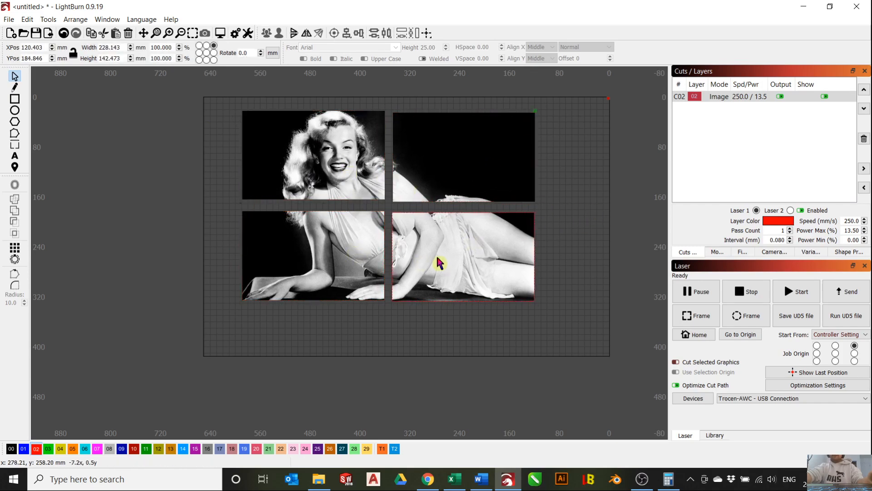
left_click_drag(423, 193, 423, 194)
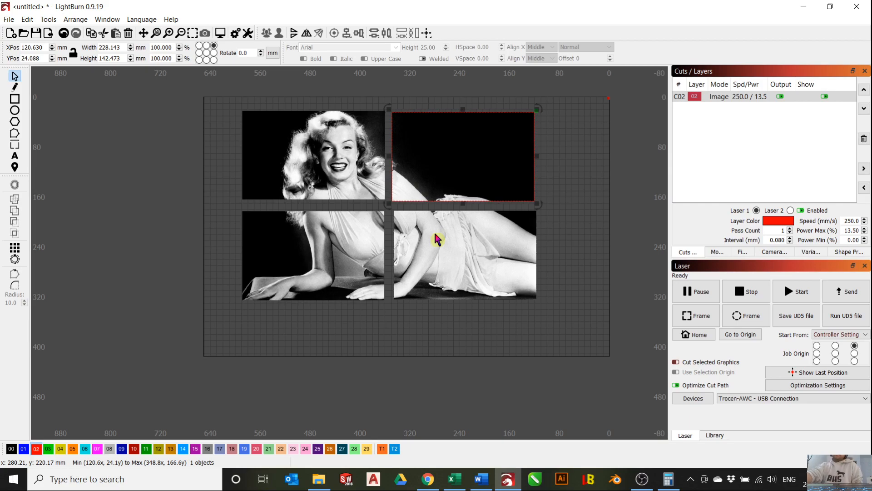